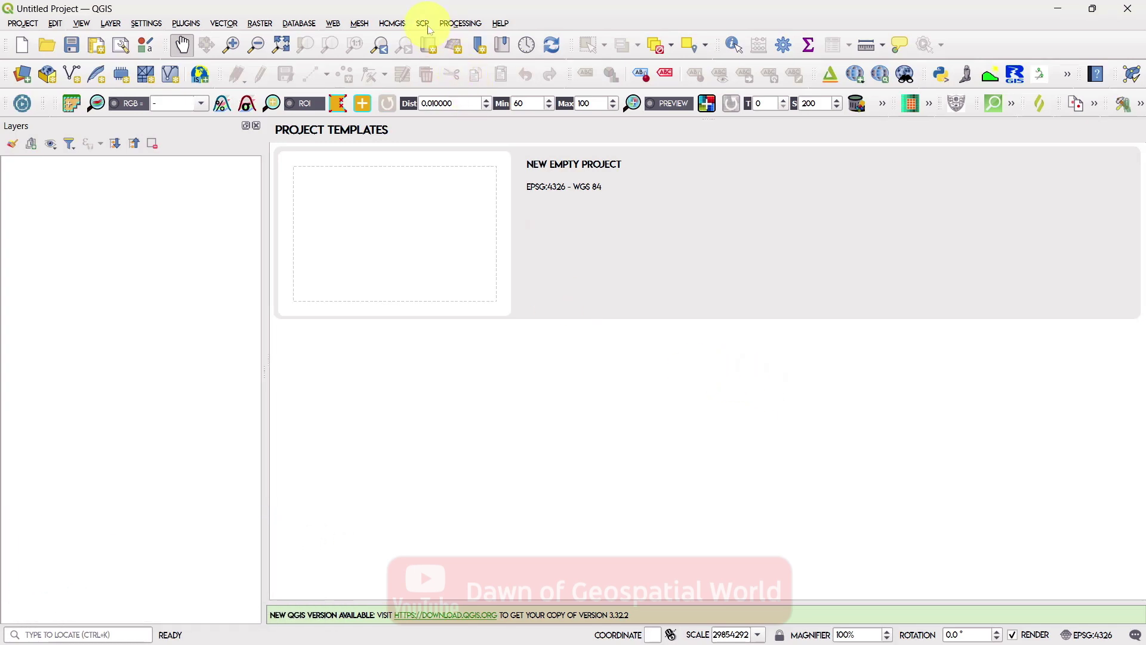
Run SCP Landsat reflectance conversion from the band folder and MTL file into new folder 'A Correction'
{"action": "left_click", "coordinate": [423, 24]}
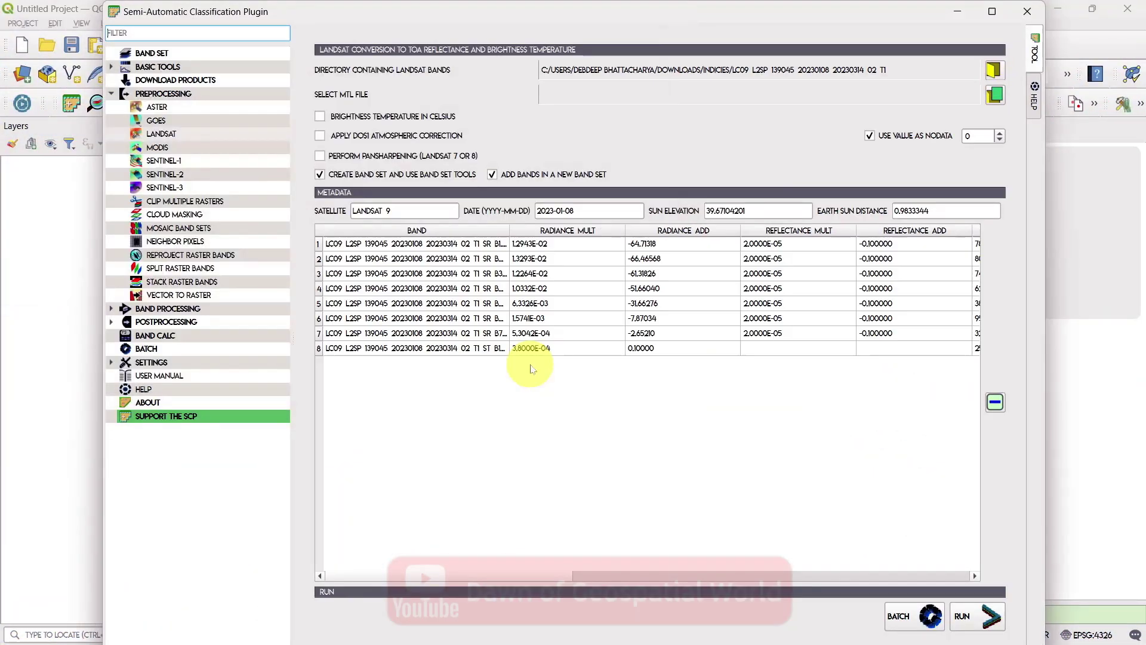
{"action": "left_click", "coordinate": [995, 94]}
{"action": "left_click", "coordinate": [540, 356]}
{"action": "left_click", "coordinate": [970, 615]}
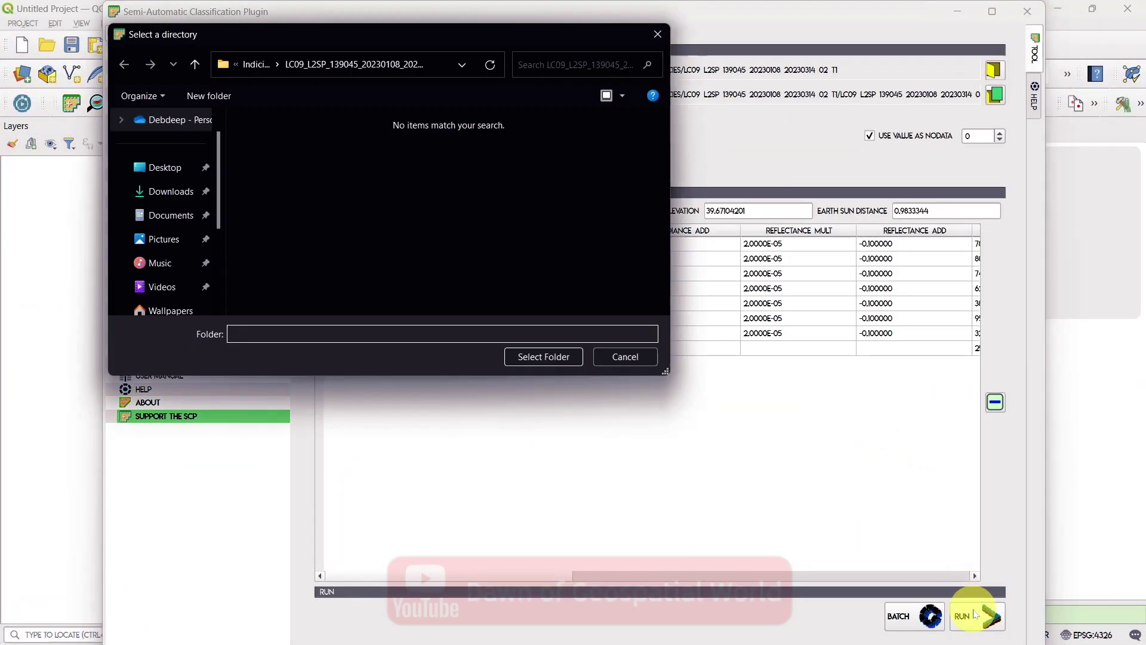
{"action": "left_click", "coordinate": [207, 95]}
{"action": "type", "text": "Atmospherically"}
{"action": "type", "text": " Correction"}
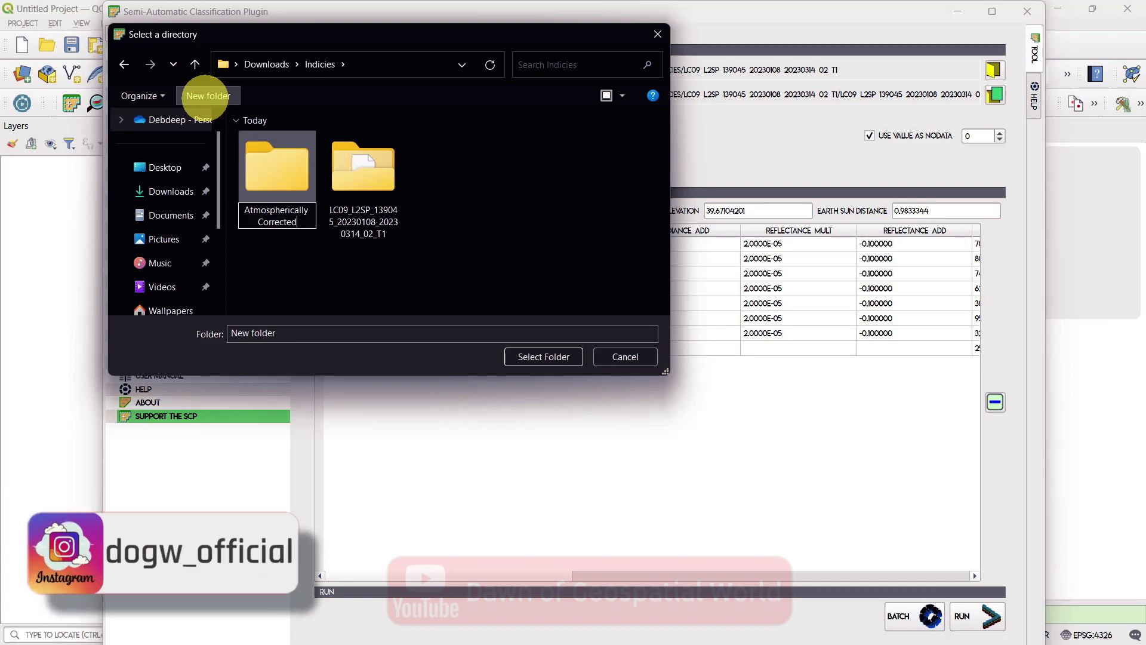
{"action": "left_click", "coordinate": [542, 357]}
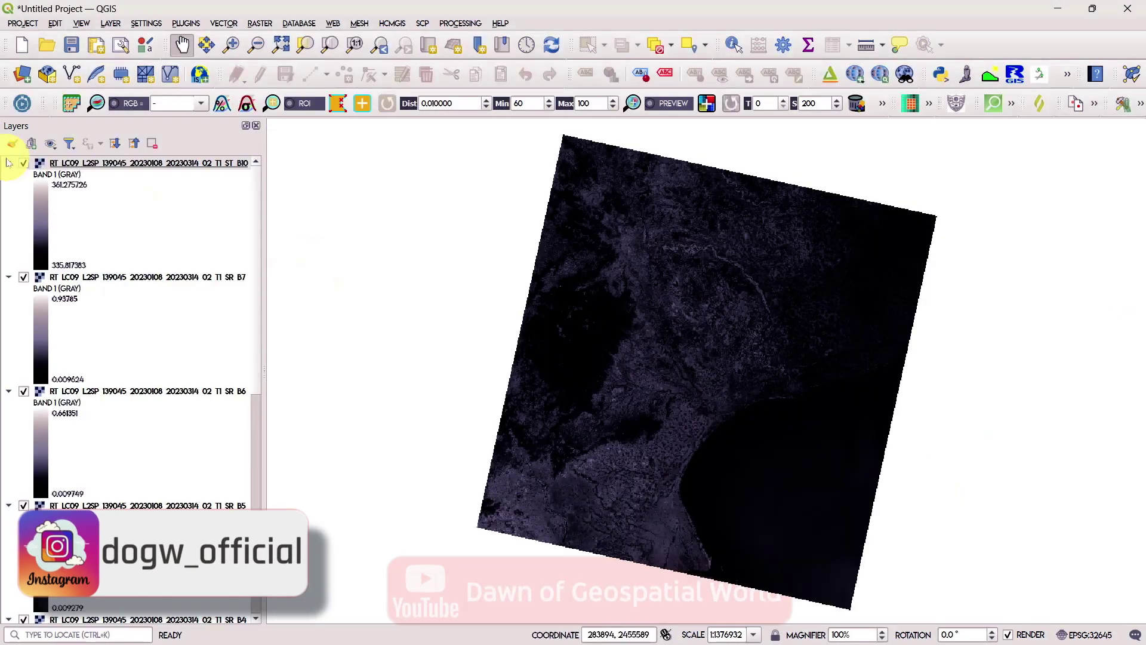
Collapse the band layer legends and rename the band 5 layer to NIR
{"action": "left_click", "coordinate": [9, 163]}
{"action": "left_click", "coordinate": [9, 176]}
{"action": "left_click", "coordinate": [9, 190]}
{"action": "left_click", "coordinate": [8, 203]}
{"action": "left_click", "coordinate": [9, 216]}
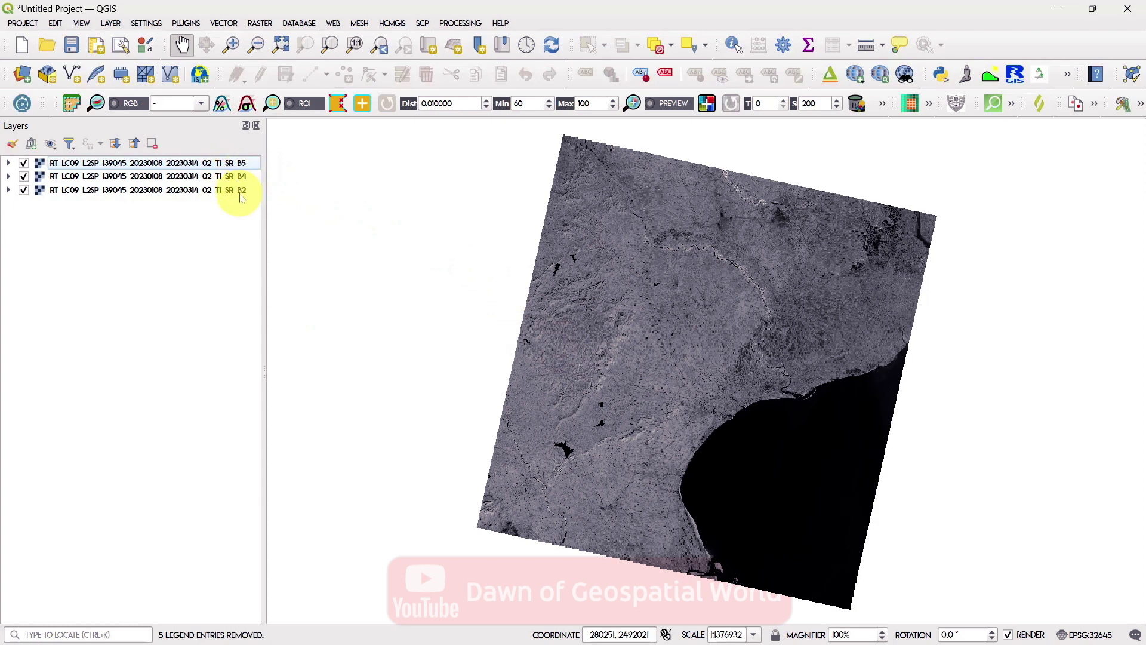
{"action": "double_click", "coordinate": [184, 165]}
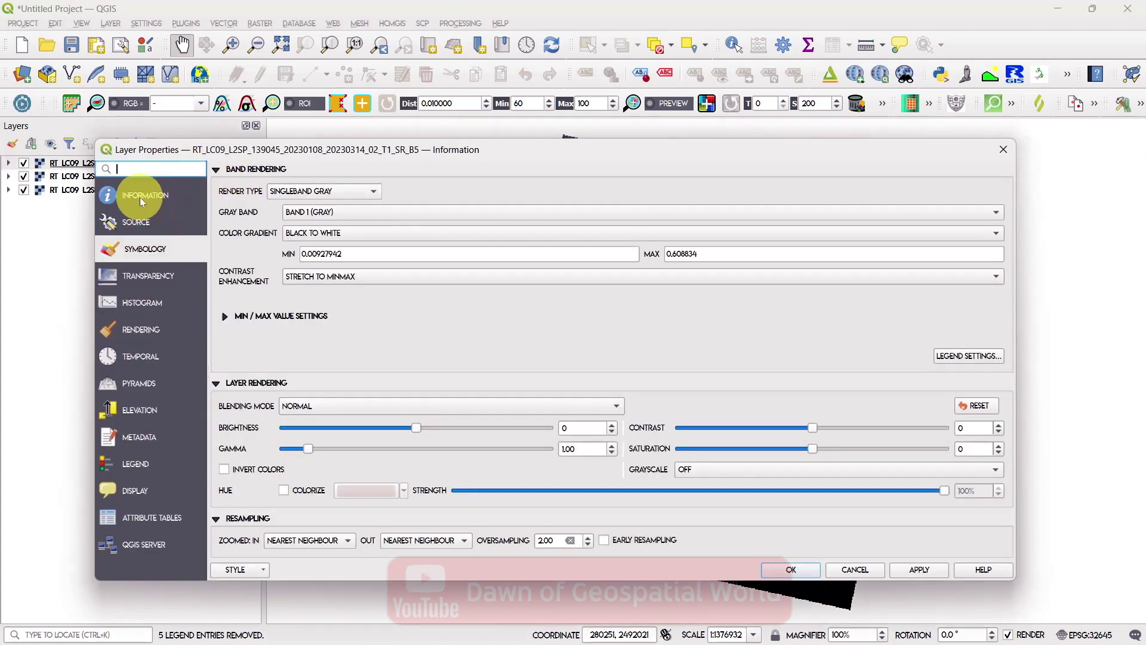
{"action": "left_click", "coordinate": [138, 221]}
{"action": "type", "text": "IR"}
{"action": "key", "text": "Return"}
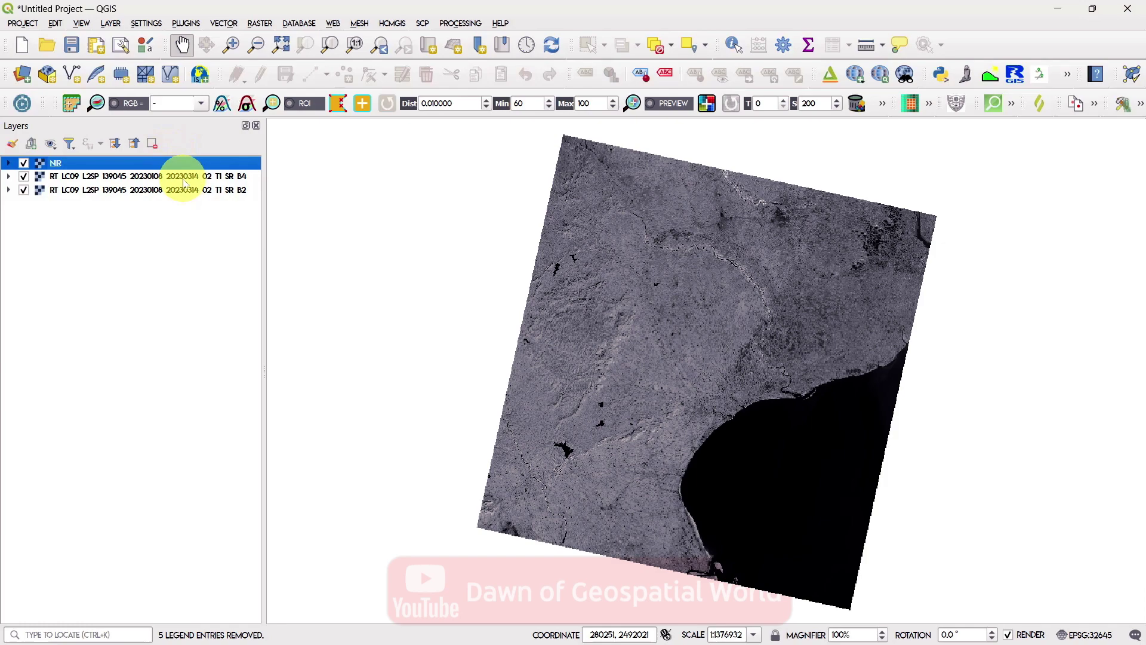
Rename the band 4 layer to RED and the band 2 layer to BLUE
{"action": "double_click", "coordinate": [185, 177]}
{"action": "type", "text": "RED"}
{"action": "key", "text": "Return"}
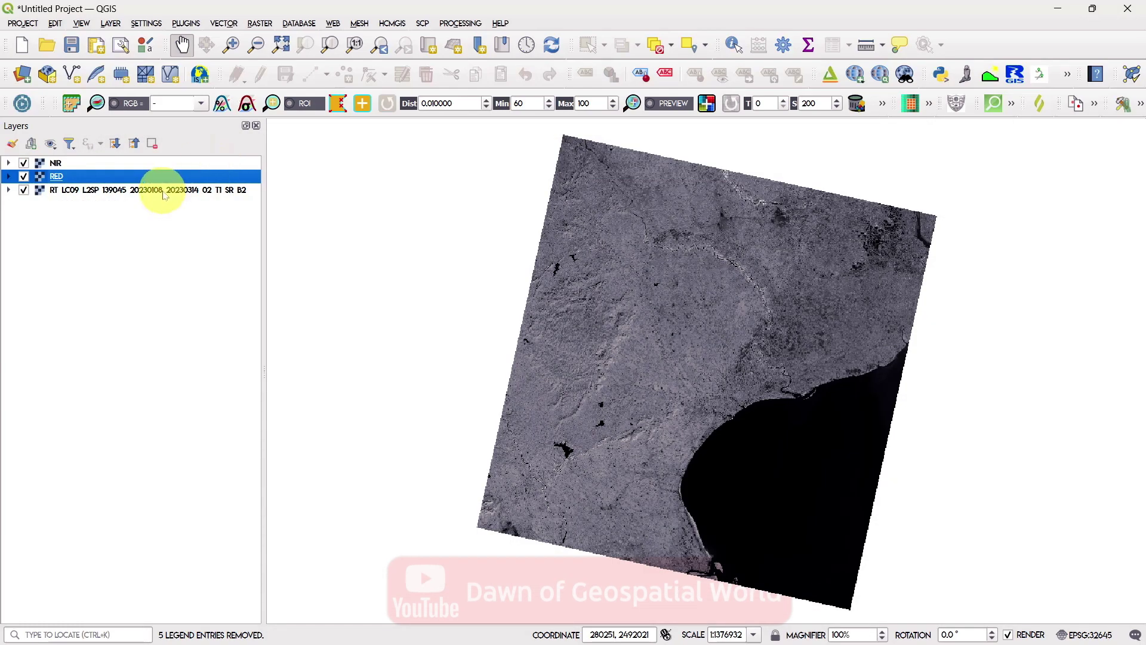
{"action": "right_click", "coordinate": [166, 190]}
{"action": "left_click", "coordinate": [200, 456]}
{"action": "key", "text": "ctrl+a"}
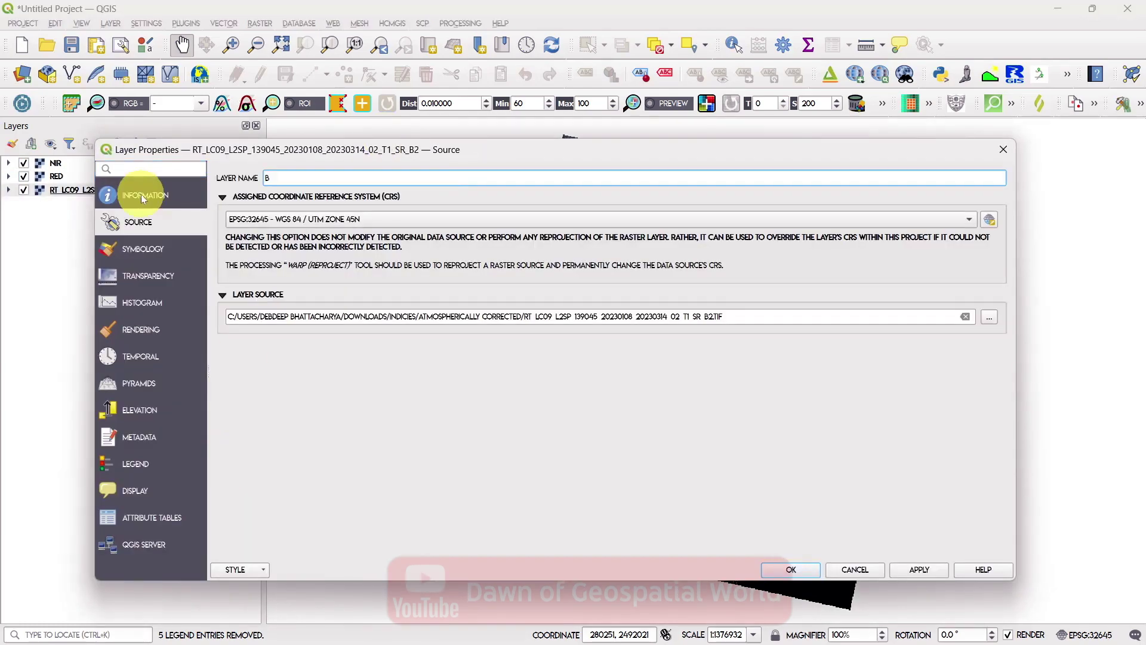
{"action": "type", "text": "BLUE"}
{"action": "key", "text": "Return"}
{"action": "left_click_drag", "start_coordinate": [129, 289], "coordinate": [123, 289]}
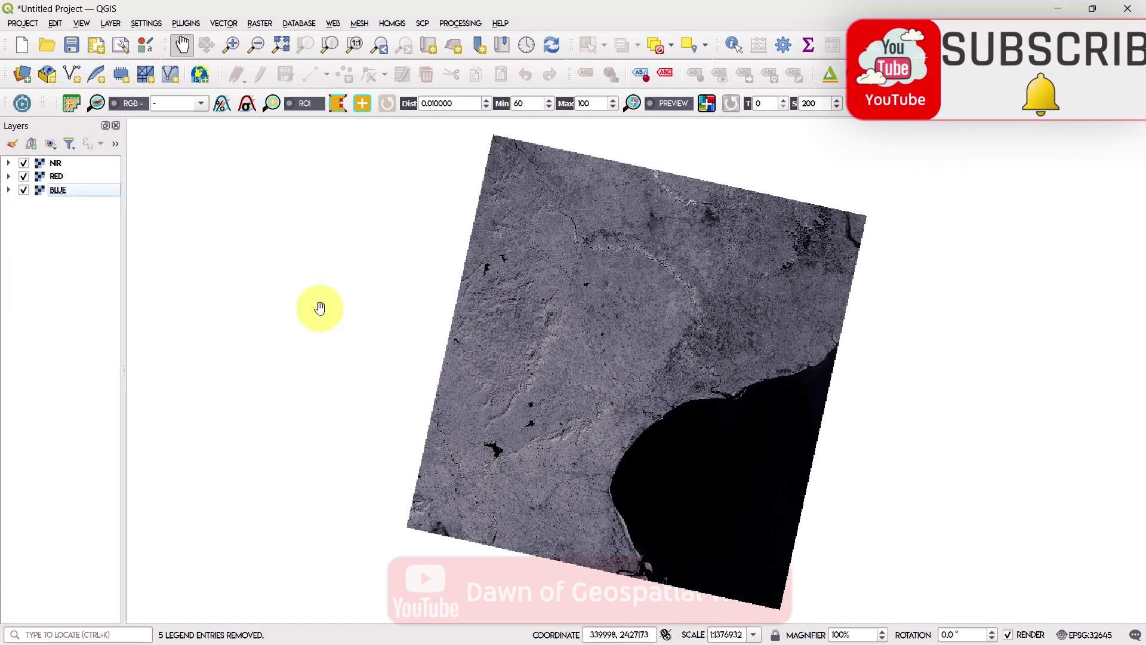
In Raster Calculator, enter 2.5*((NIR-RED)/(NIR+6*RED-7.5*BLUE+1))
{"action": "left_click", "coordinate": [261, 24]}
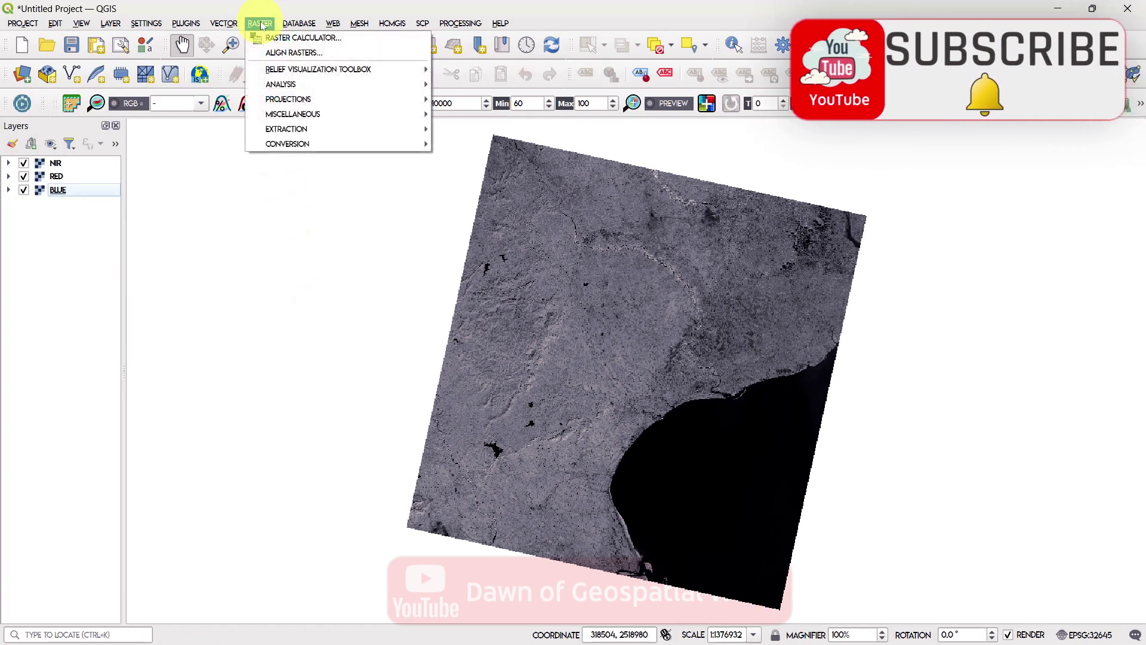
{"action": "left_click", "coordinate": [305, 38]}
{"action": "type", "text": "2"}
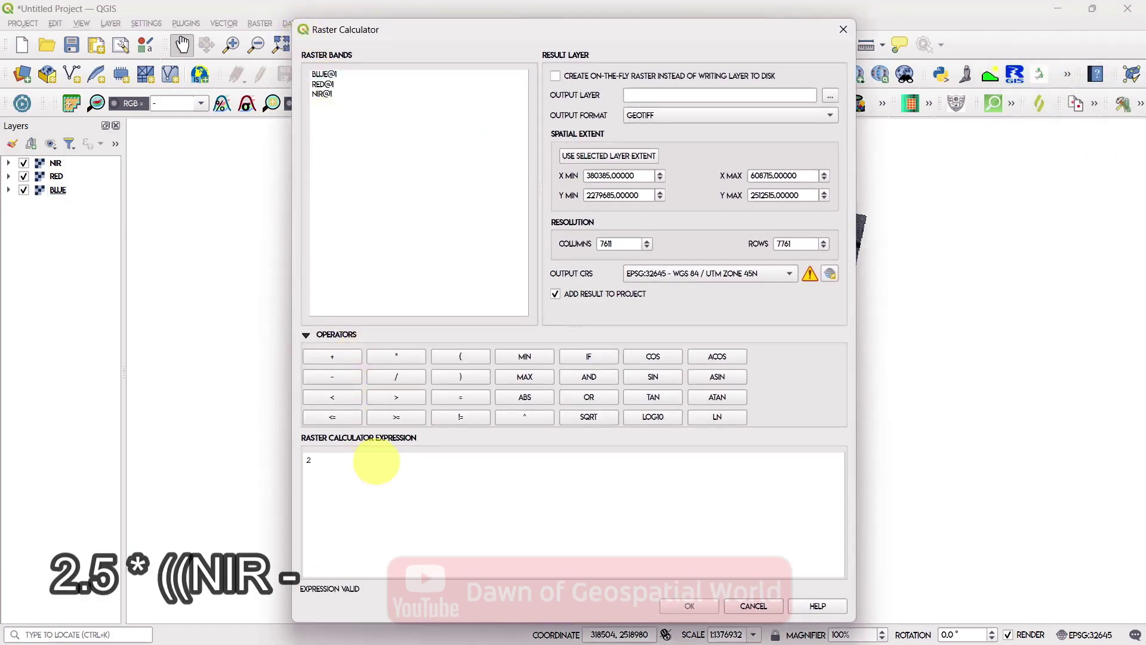
{"action": "type", "text": ".5 *  (  ("}
{"action": "double_click", "coordinate": [322, 94]}
{"action": "left_click", "coordinate": [332, 377]}
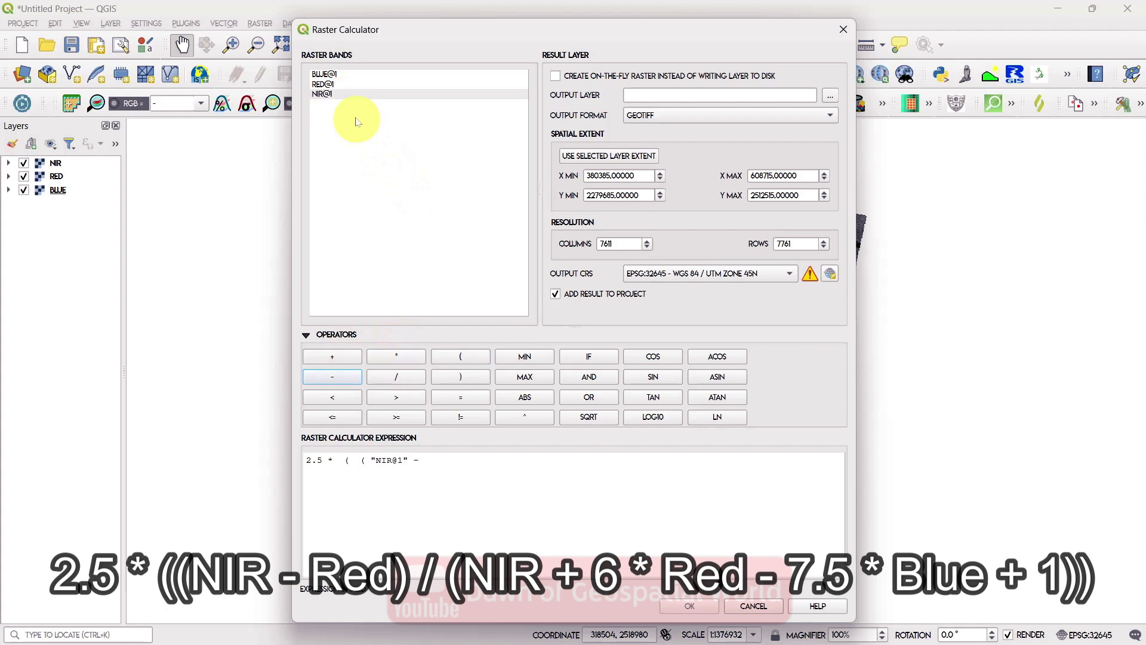
{"action": "double_click", "coordinate": [323, 83]}
{"action": "left_click", "coordinate": [459, 377]}
{"action": "double_click", "coordinate": [325, 93]}
{"action": "left_click", "coordinate": [331, 357]}
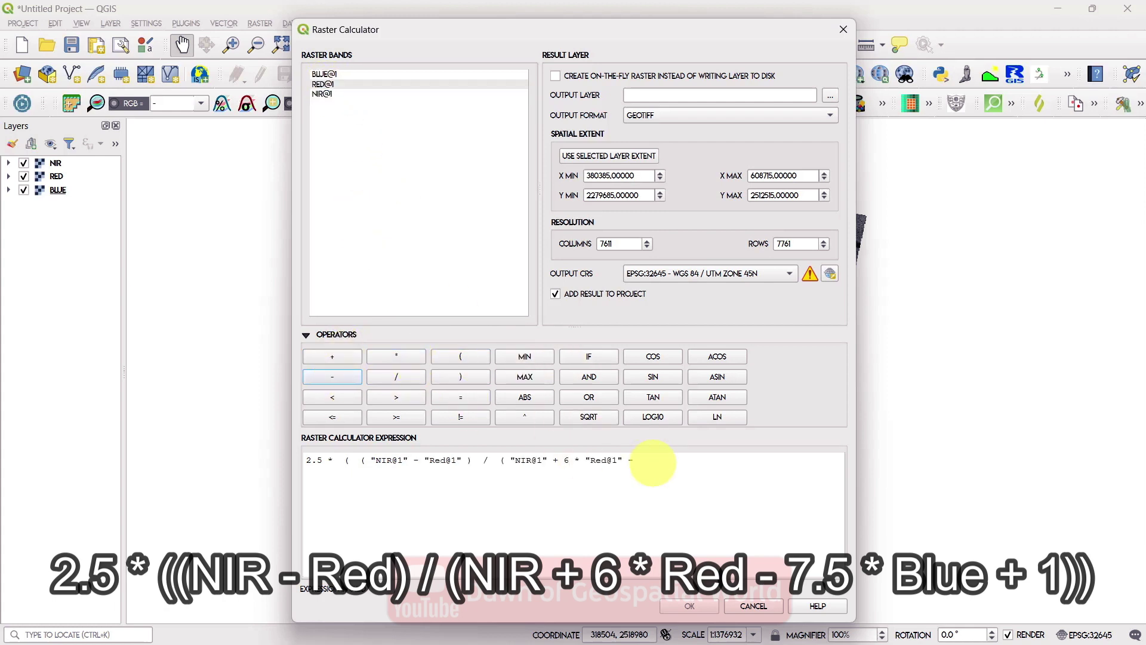
{"action": "double_click", "coordinate": [324, 74]}
{"action": "type", "text": "+ 1"}
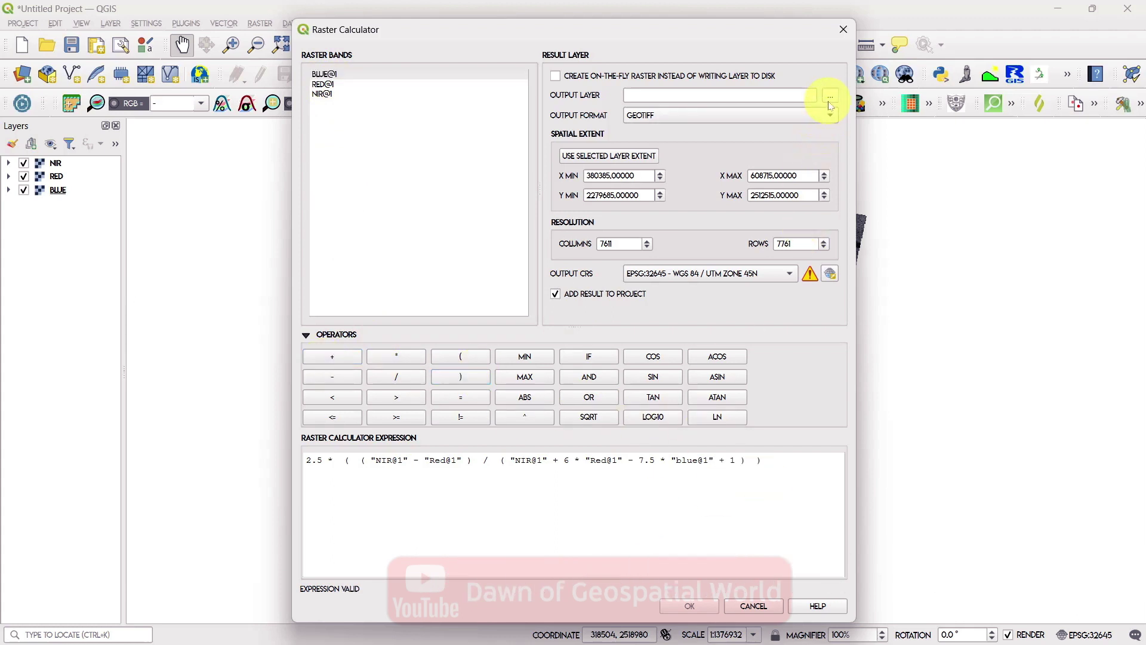
Set the Raster Calculator output file to EVI
{"action": "left_click", "coordinate": [828, 100]}
{"action": "left_click", "coordinate": [508, 318]}
{"action": "type", "text": "EVI"}
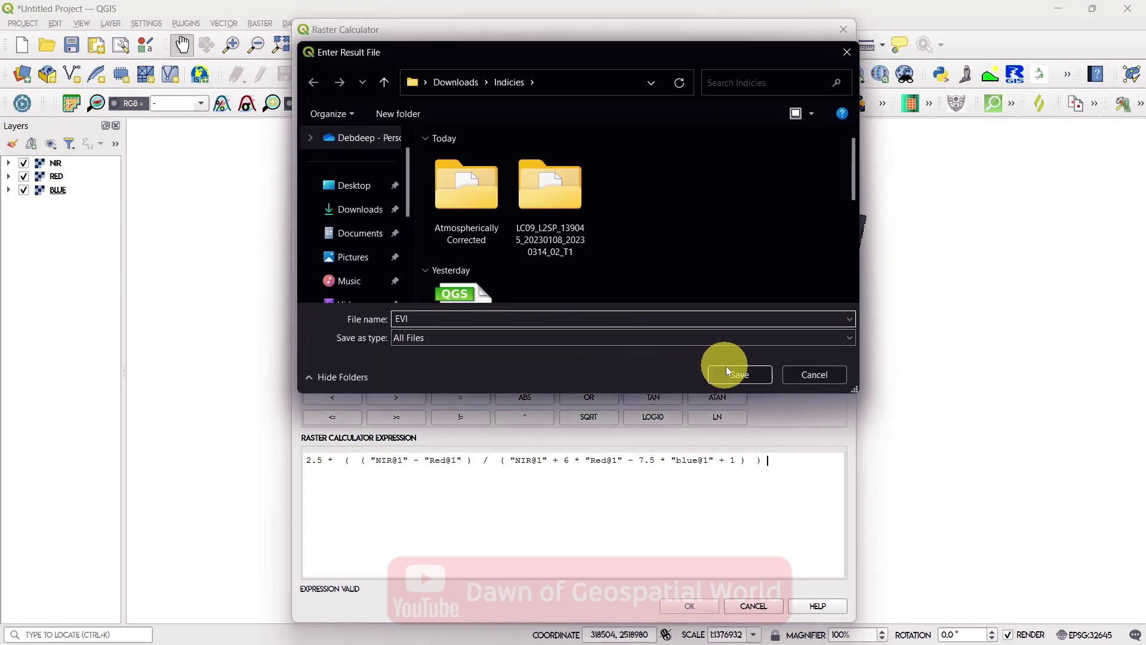
{"action": "left_click", "coordinate": [733, 376]}
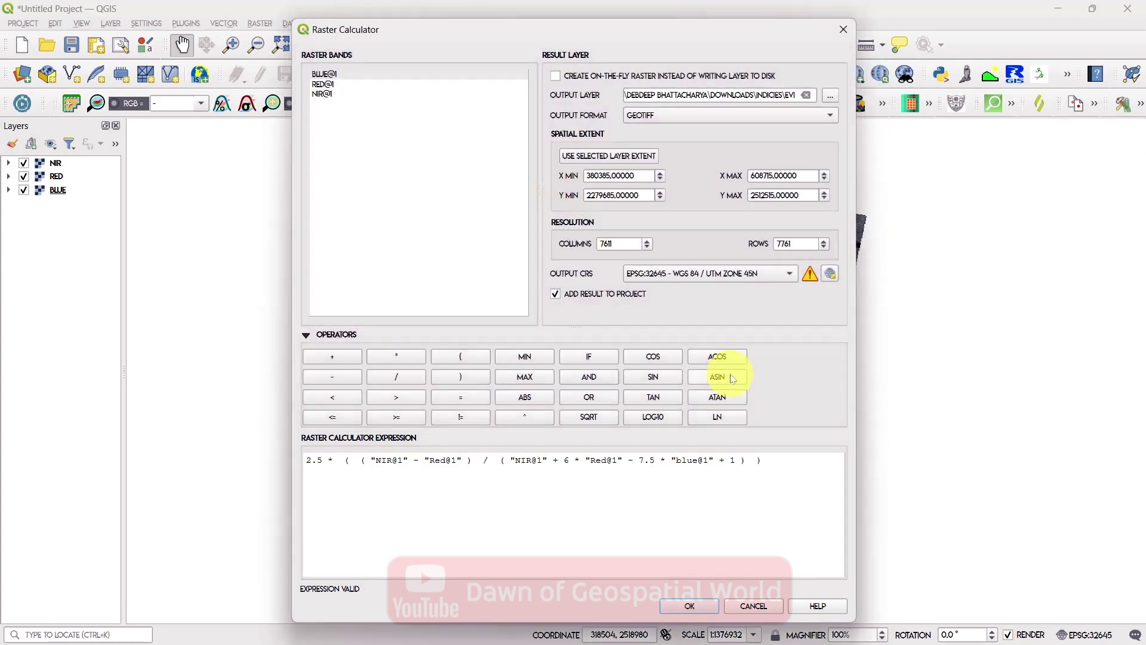
Run the EVI calculation and move the new EVI layer to the top of the Layers panel
{"action": "left_click", "coordinate": [692, 606]}
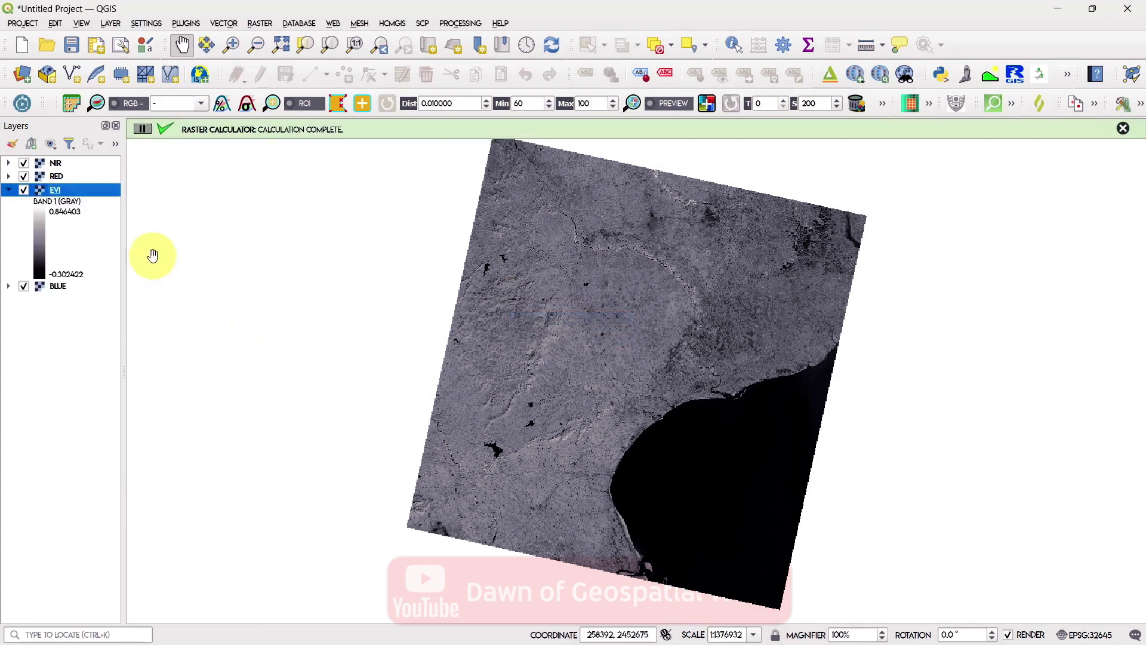
{"action": "left_click_drag", "start_coordinate": [64, 164], "coordinate": [63, 159]}
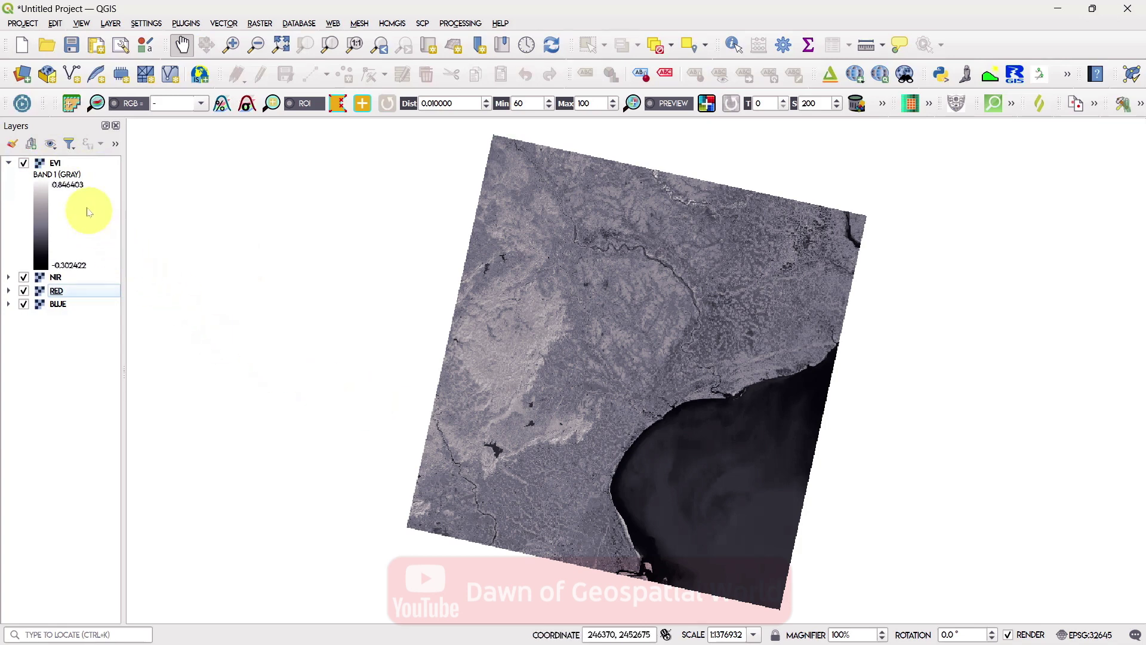
Render the EVI layer as singleband pseudocolor with a green ramp in equal-interval classes
{"action": "right_click", "coordinate": [64, 166]}
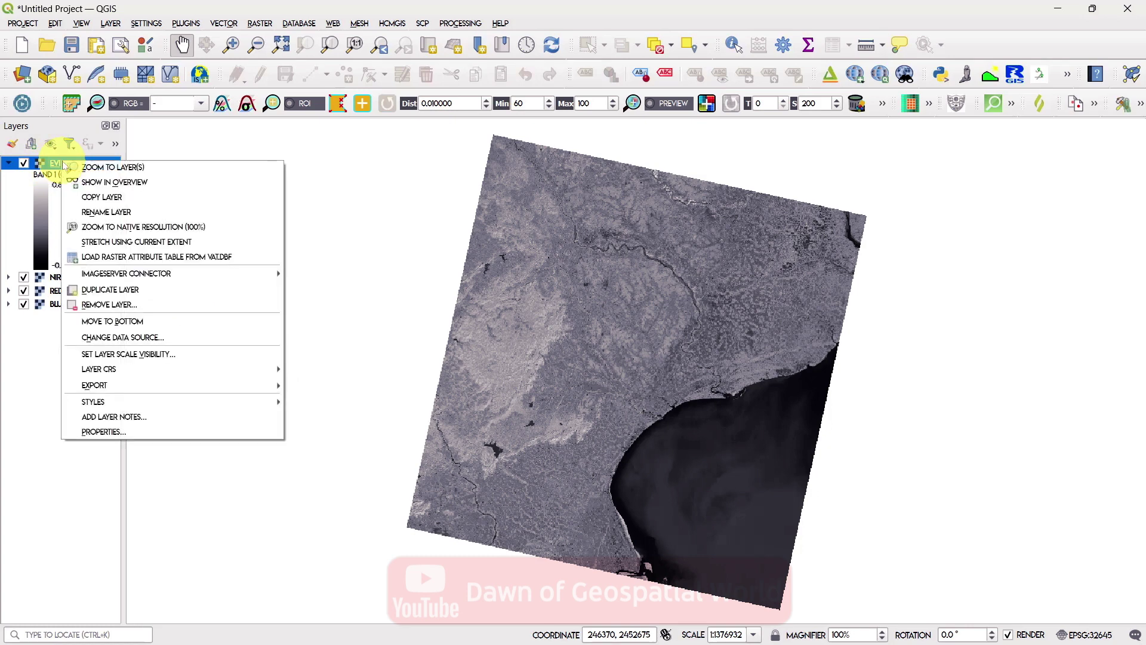
{"action": "left_click", "coordinate": [109, 432]}
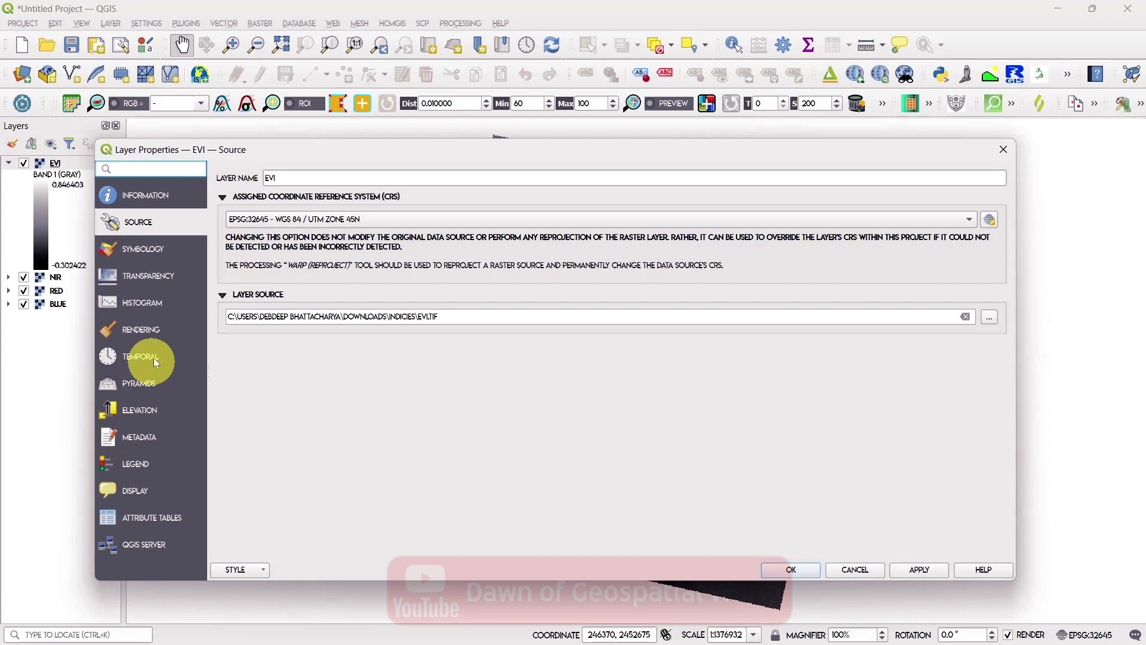
{"action": "left_click", "coordinate": [167, 247]}
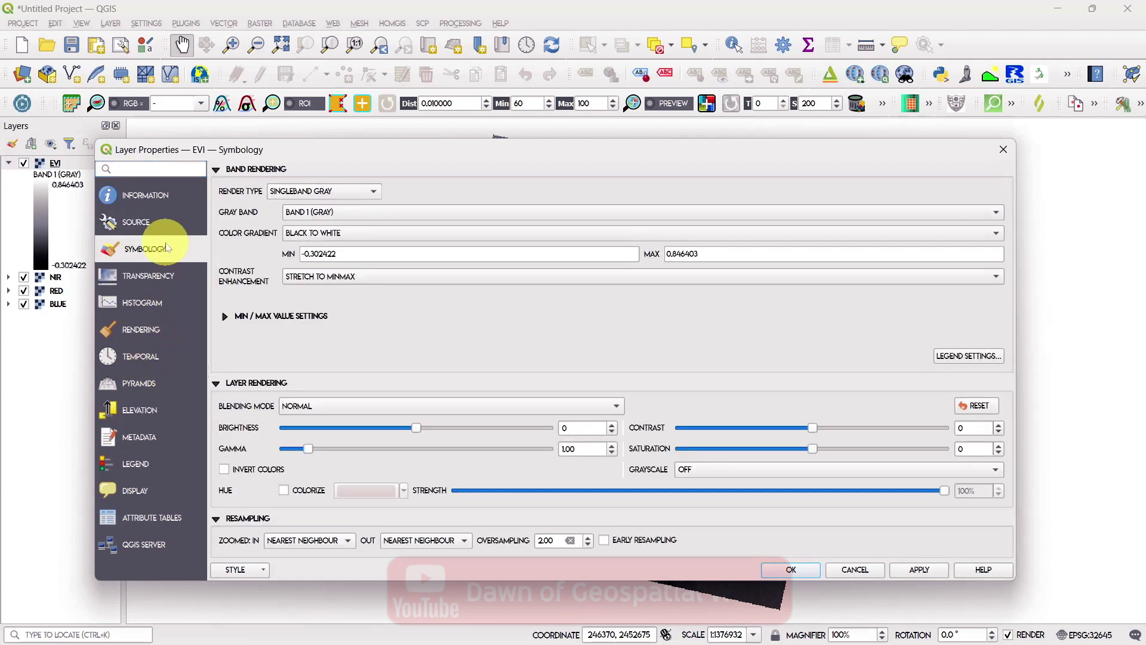
{"action": "left_click", "coordinate": [317, 200]}
{"action": "left_click", "coordinate": [326, 207]}
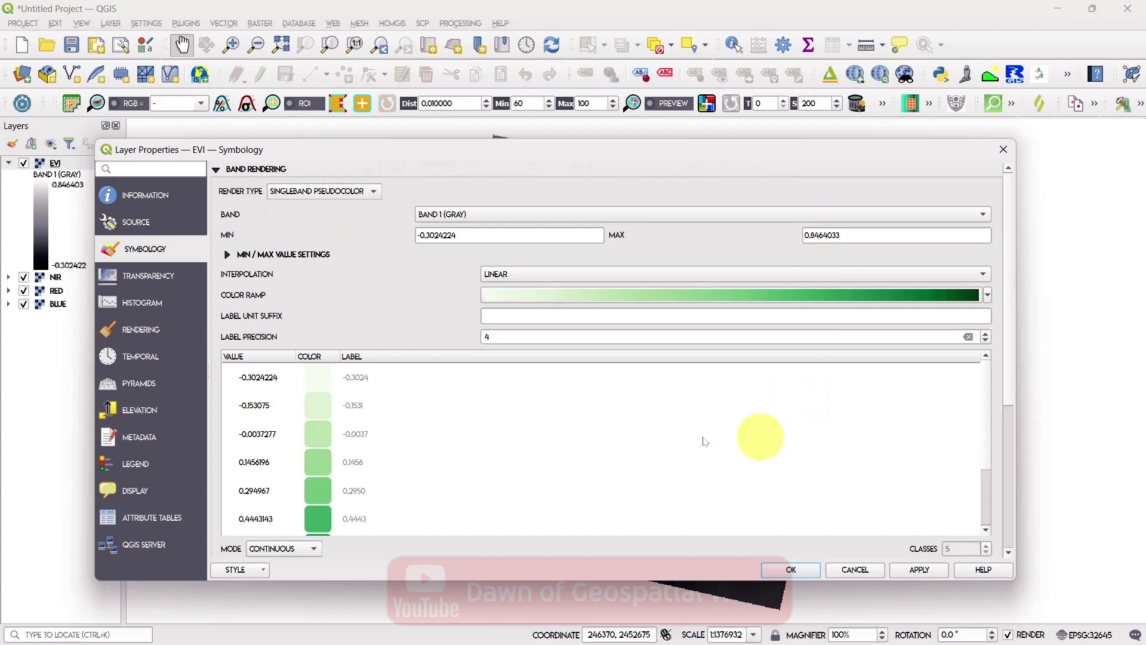
{"action": "left_click_drag", "start_coordinate": [1009, 348], "coordinate": [993, 450]}
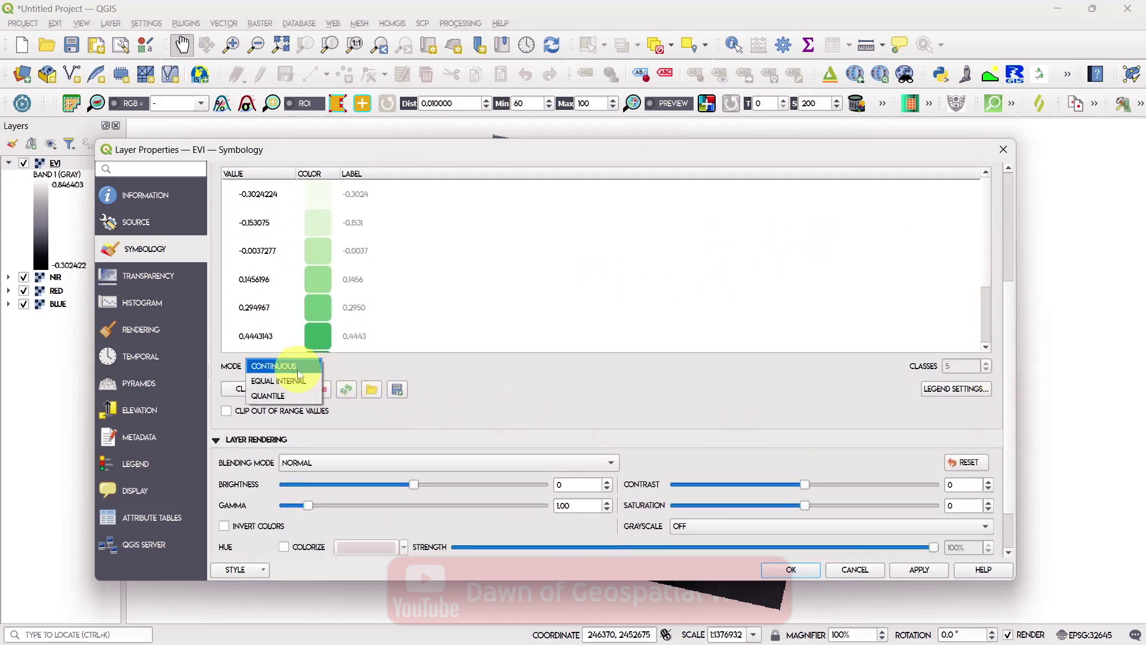
{"action": "left_click", "coordinate": [294, 383]}
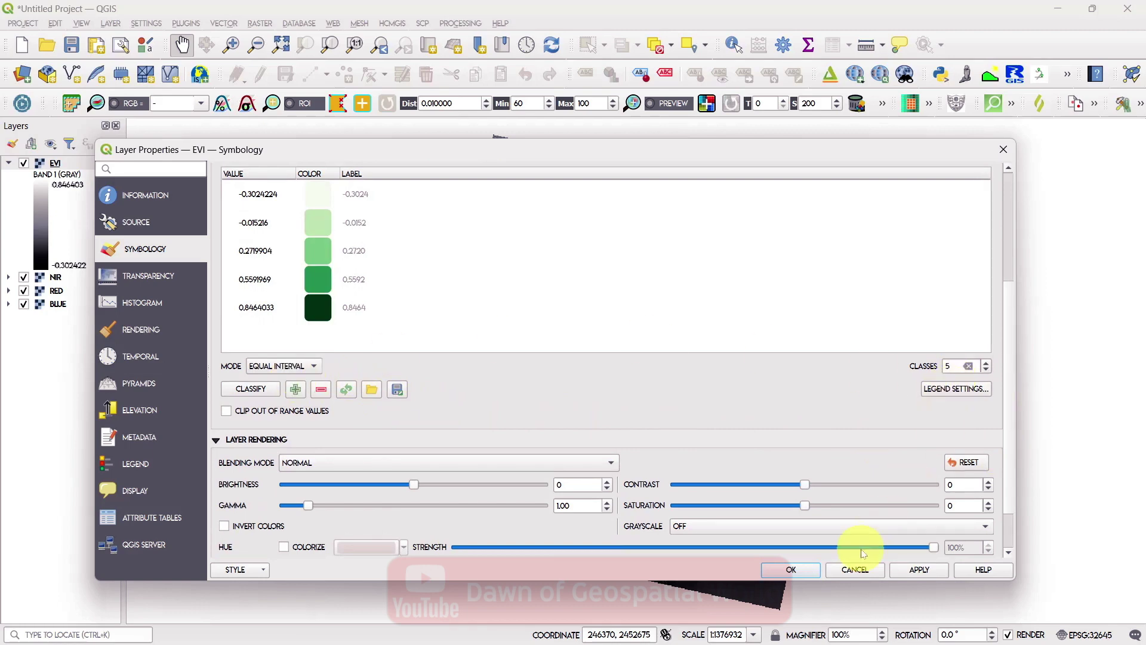
{"action": "left_click", "coordinate": [793, 570]}
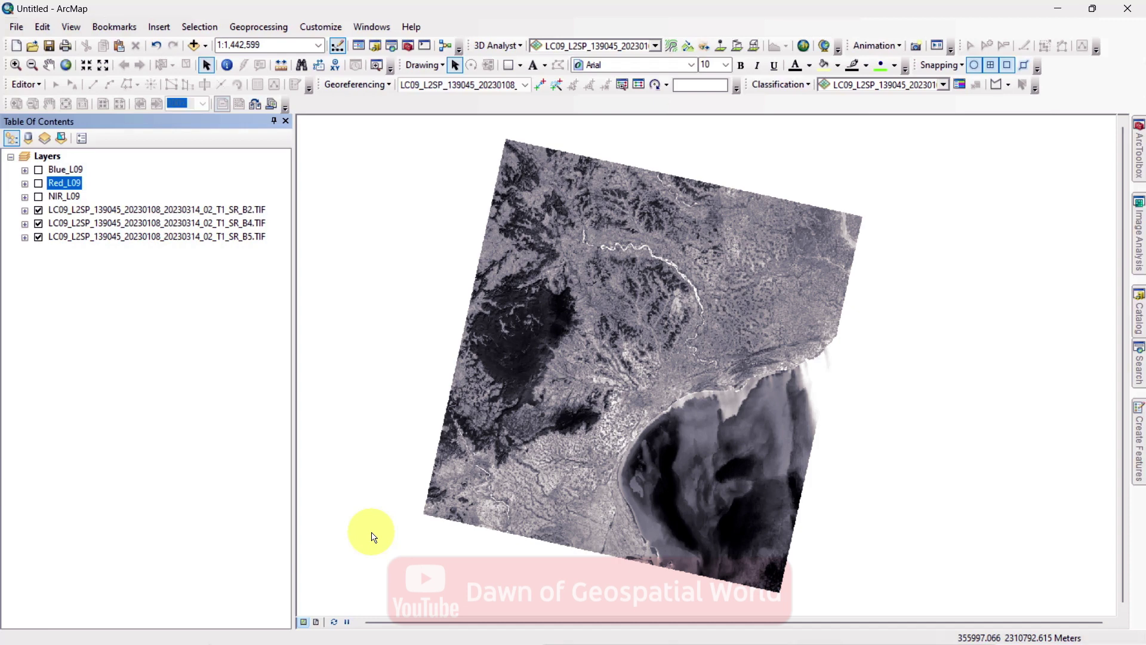
Show Red_L09, hide the original B2, B4 and B5 band layers, and open Raster Calculator
{"action": "left_click", "coordinate": [371, 536]}
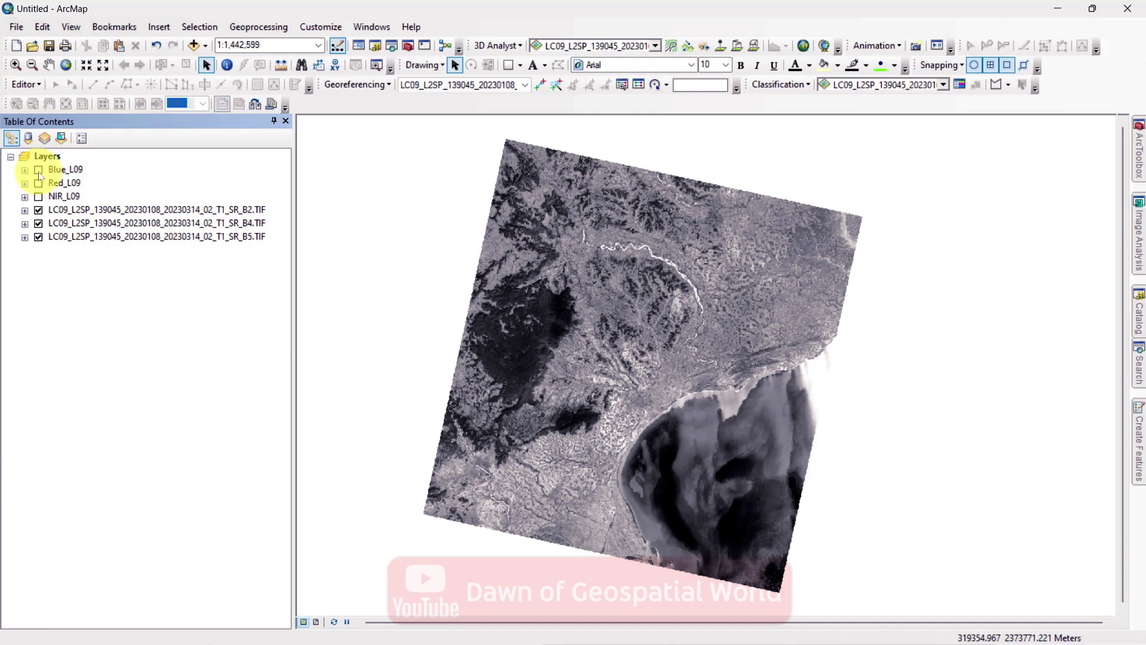
{"action": "left_click", "coordinate": [38, 209]}
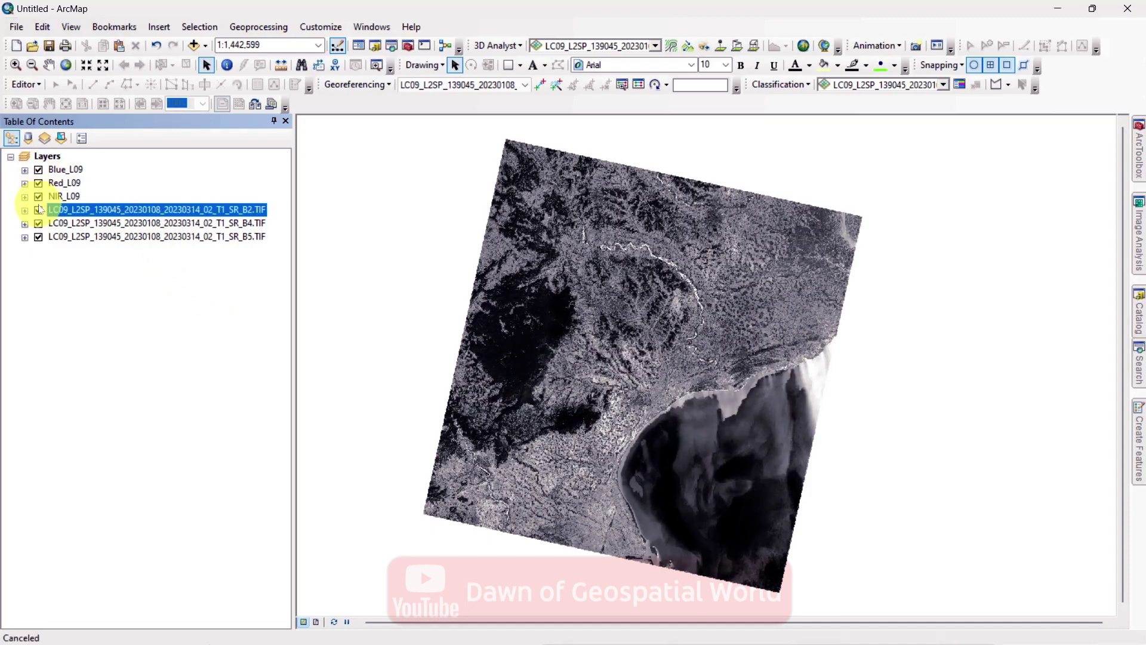
{"action": "left_click", "coordinate": [38, 237]}
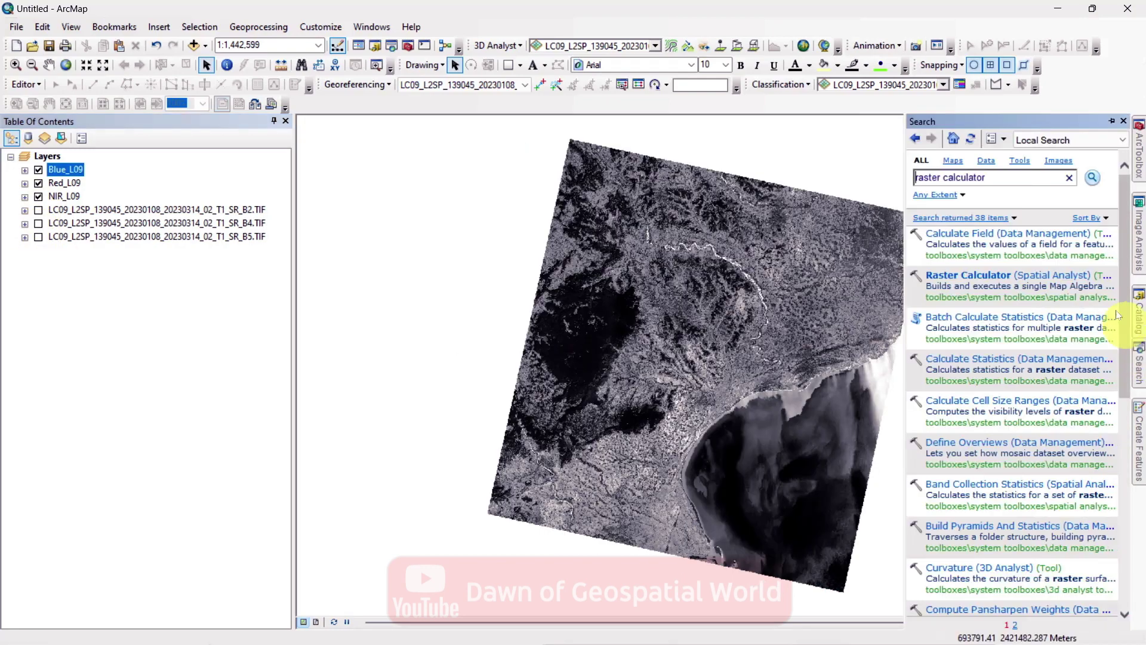
{"action": "left_click", "coordinate": [980, 274]}
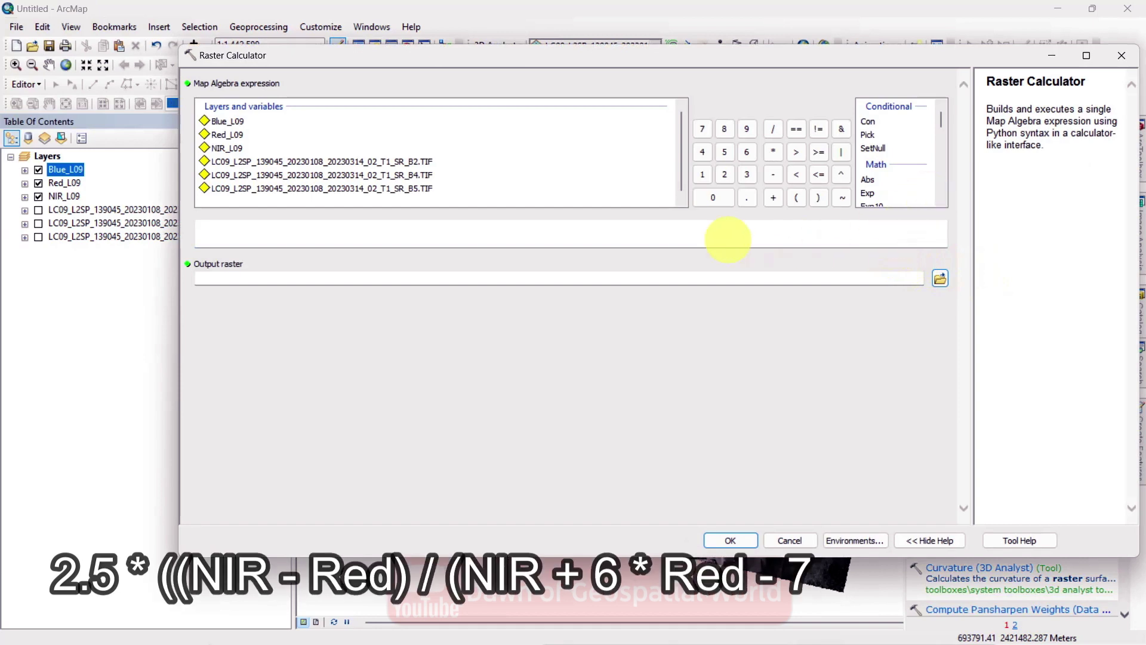
Build the numerator 2.5*(Float("NIR_L09" - "Red_L09")) in the Raster Calculator
{"action": "left_click", "coordinate": [685, 234]}
{"action": "type", "text": "2.5*"}
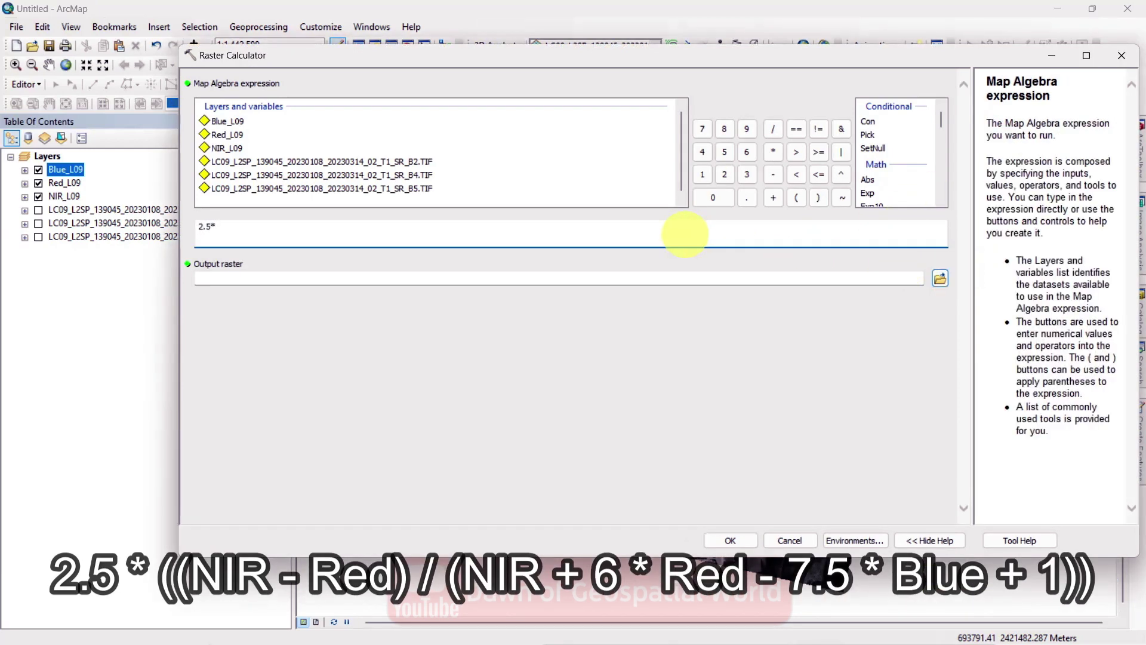
{"action": "type", "text": "("}
{"action": "left_click", "coordinate": [942, 201]}
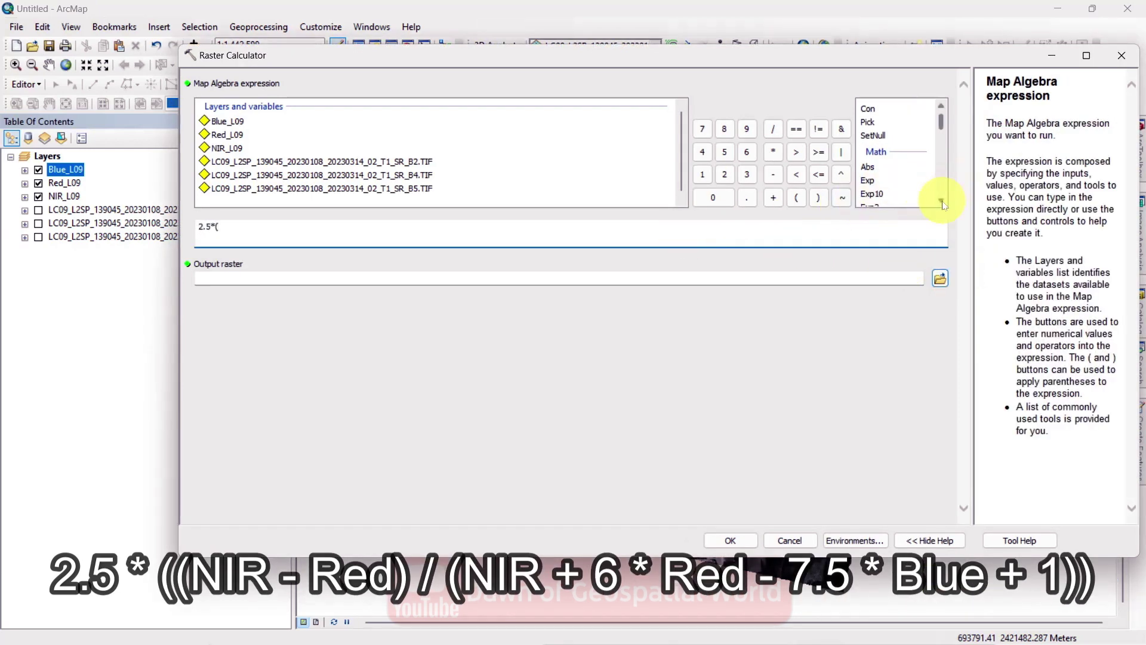
{"action": "scroll", "coordinate": [942, 202], "scroll_direction": "down", "scroll_amount": 1}
{"action": "double_click", "coordinate": [879, 183]}
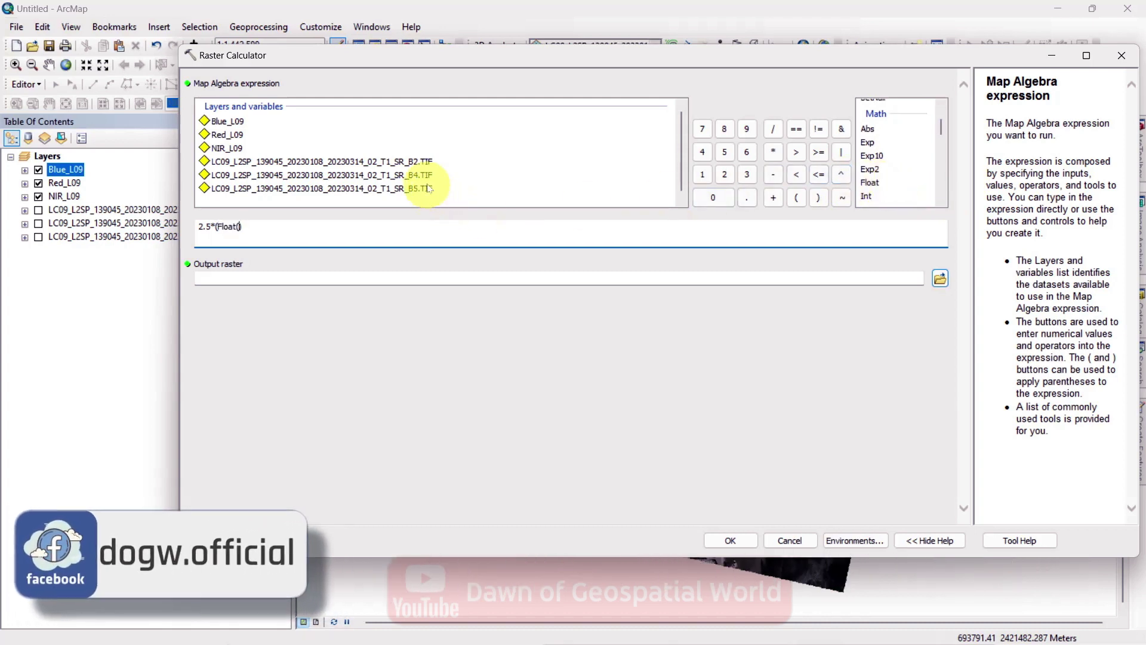
{"action": "double_click", "coordinate": [227, 148]}
{"action": "left_click", "coordinate": [775, 176]}
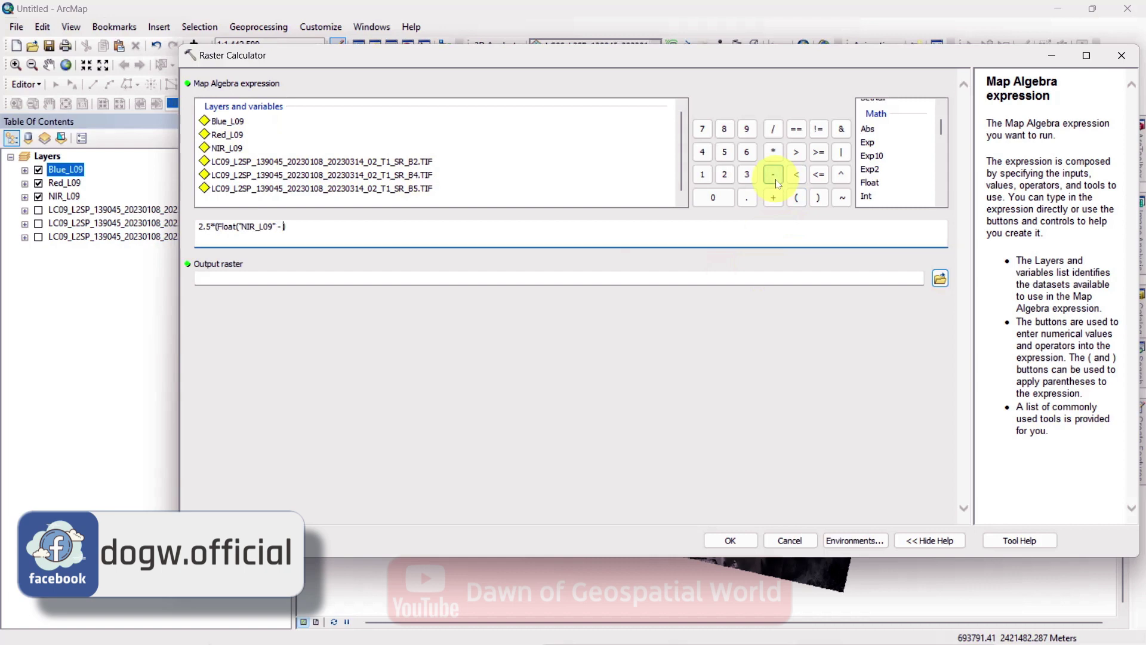
{"action": "double_click", "coordinate": [227, 134]}
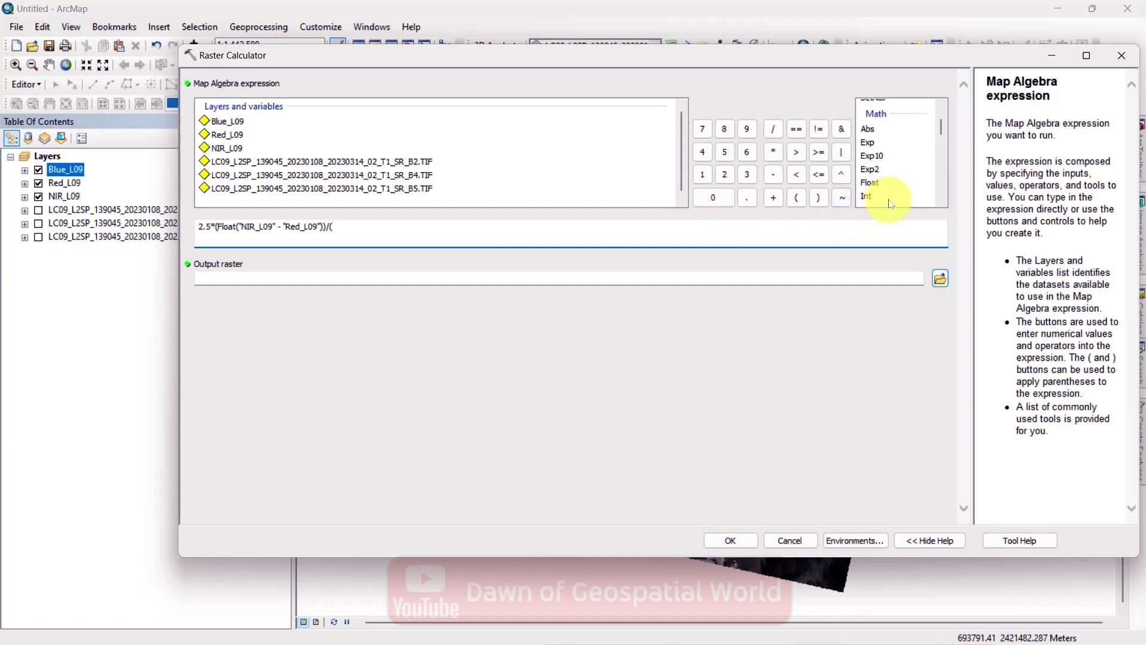
Add the Float denominator with NIR_L09, 6*Red_L09, 7.5*Blue_L09 and 1, then run as EVI_2
{"action": "double_click", "coordinate": [872, 184]}
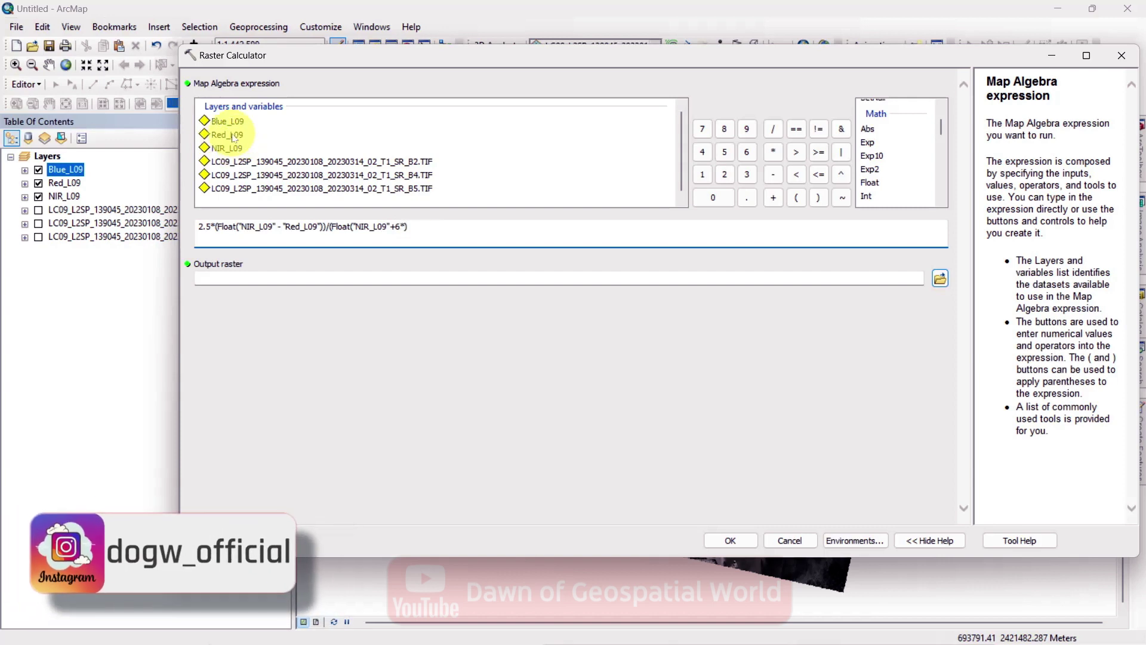
{"action": "double_click", "coordinate": [230, 135]}
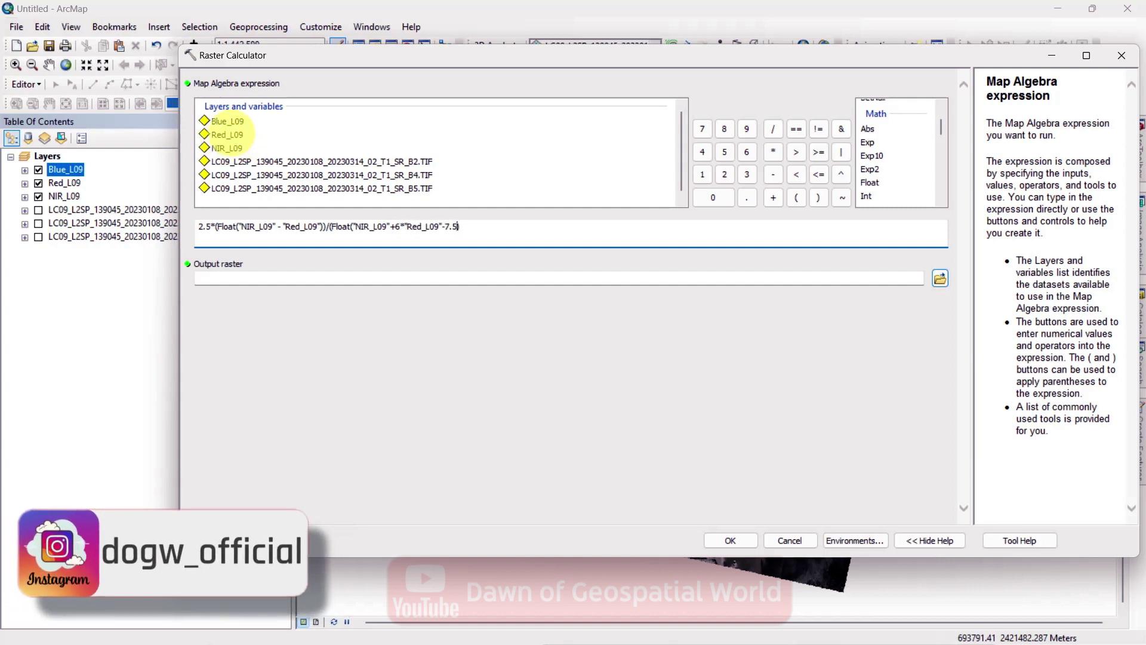
{"action": "type", "text": "*"}
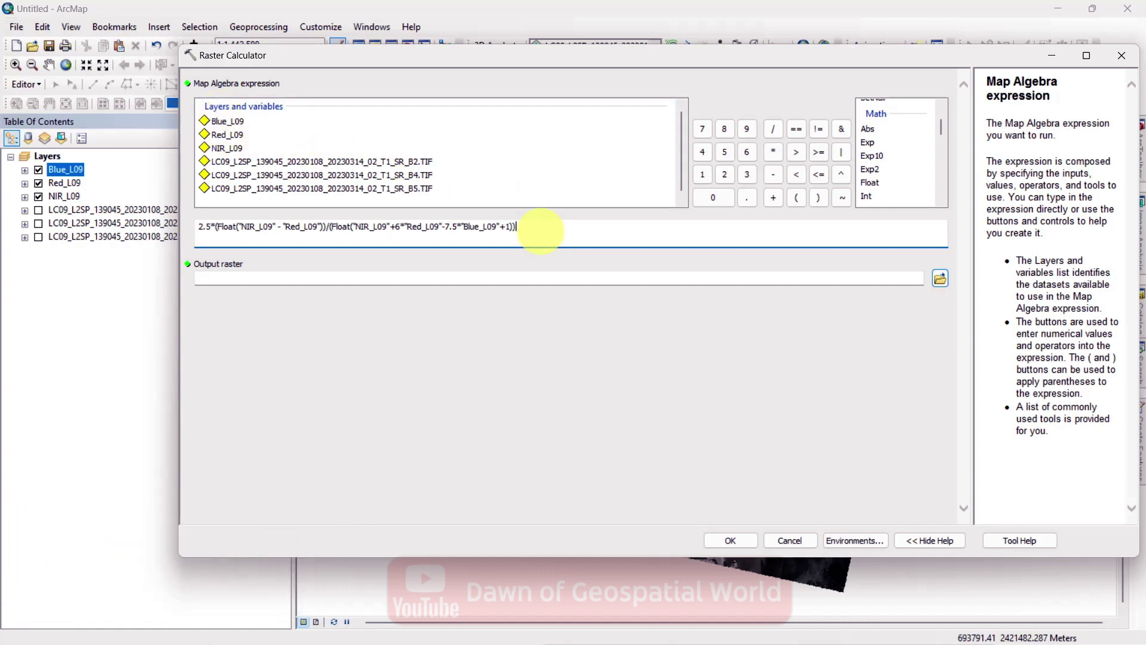
{"action": "left_click", "coordinate": [721, 540]}
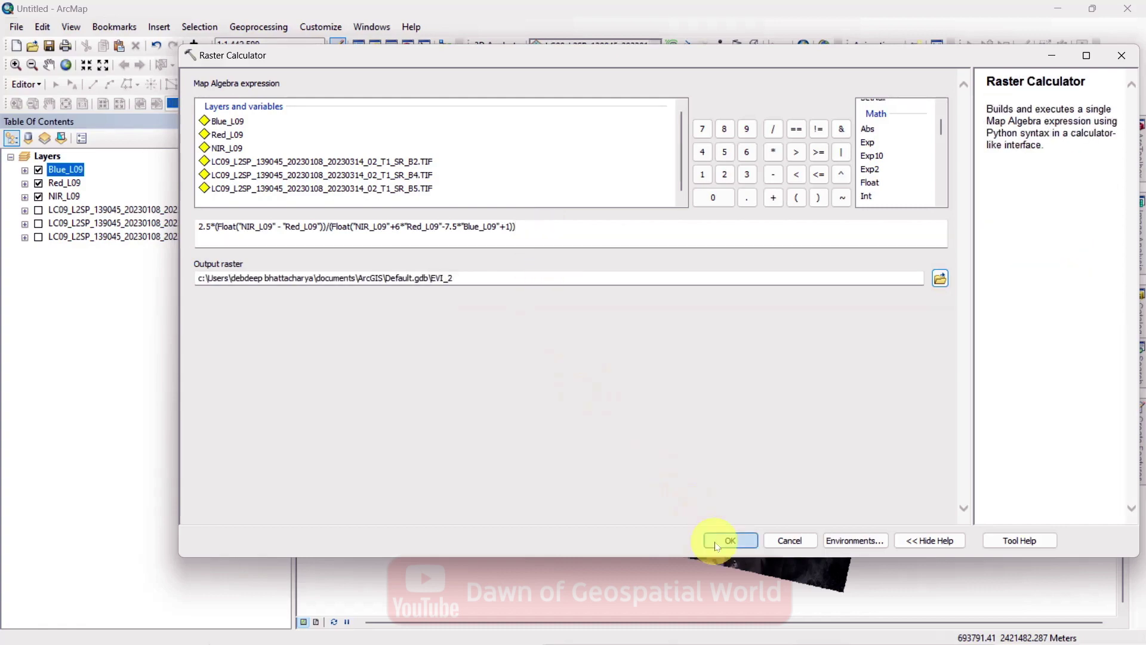